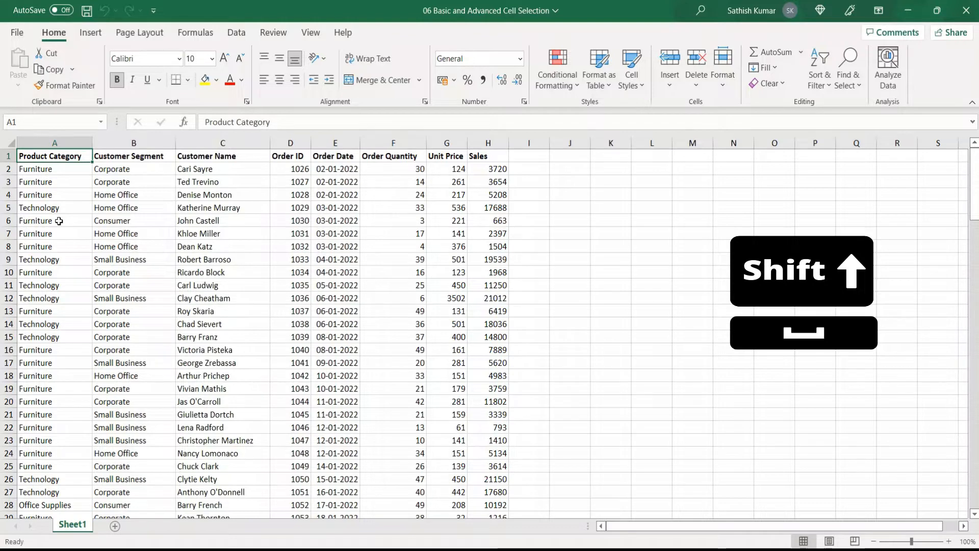
Select the entire header row 1, and then the whole Customer Segment column B, checking its extent down past the last record
key(shift+space)
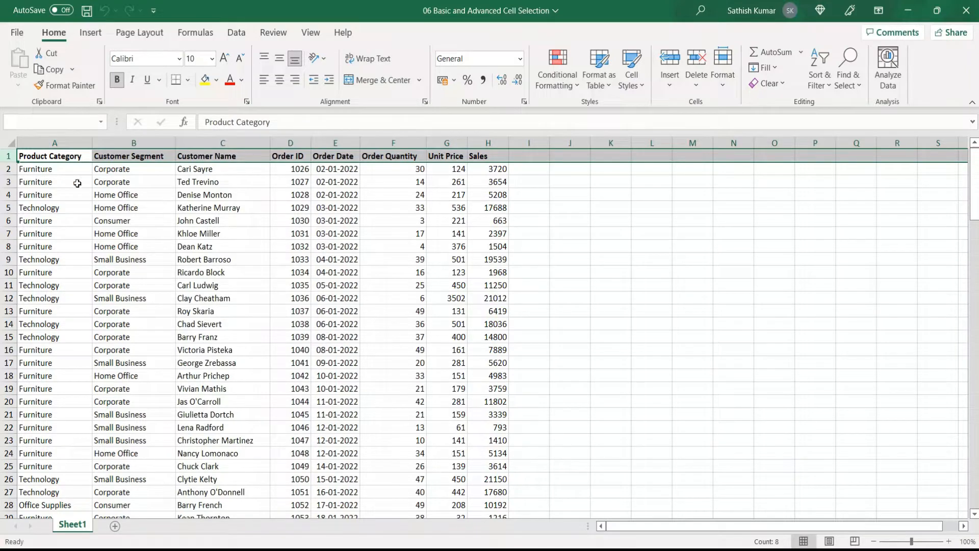
click(124, 159)
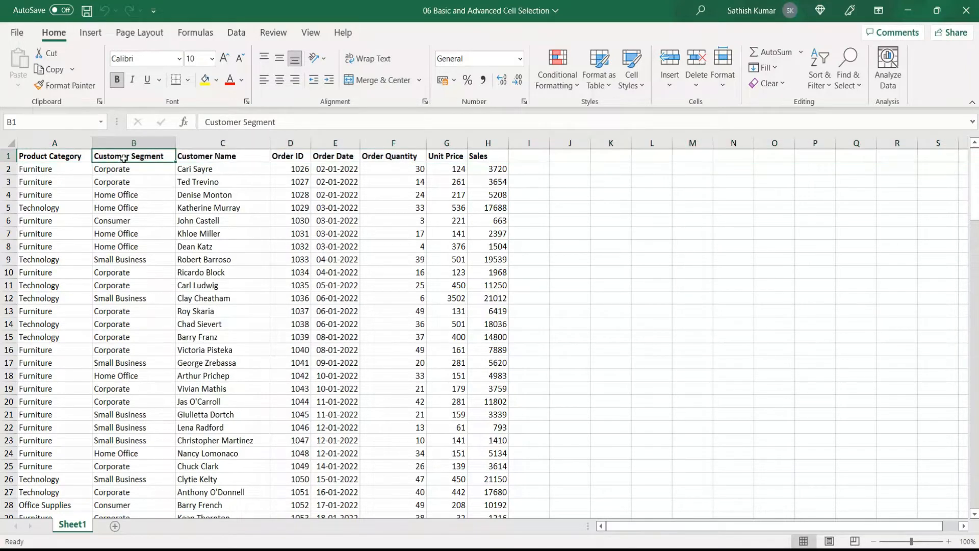
key(ctrl+space)
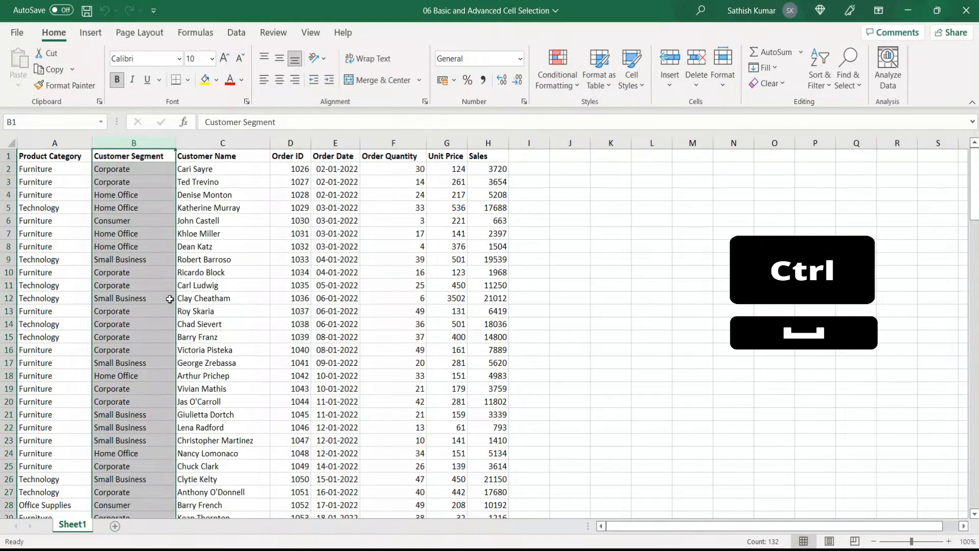
scroll(164, 299, down, 11)
scroll(185, 366, down, 19)
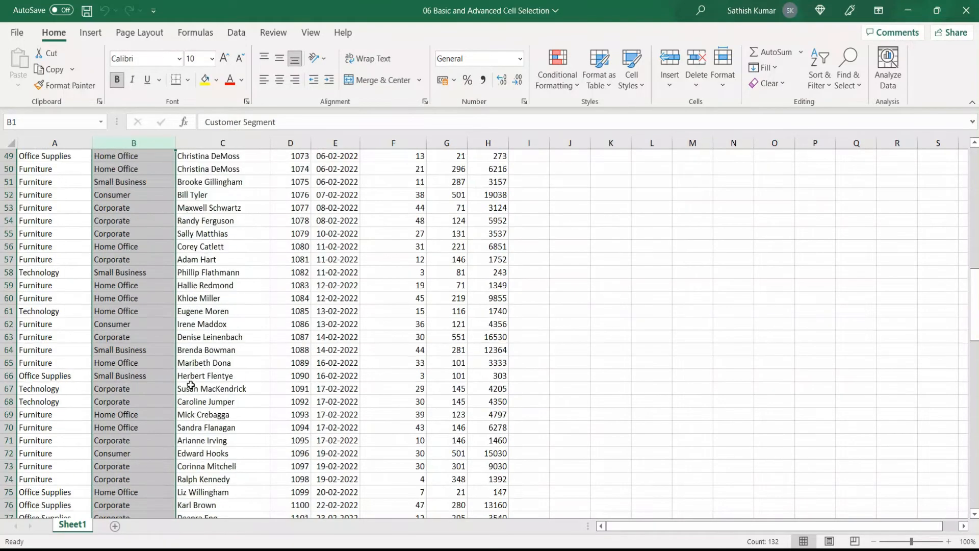
scroll(191, 385, down, 15)
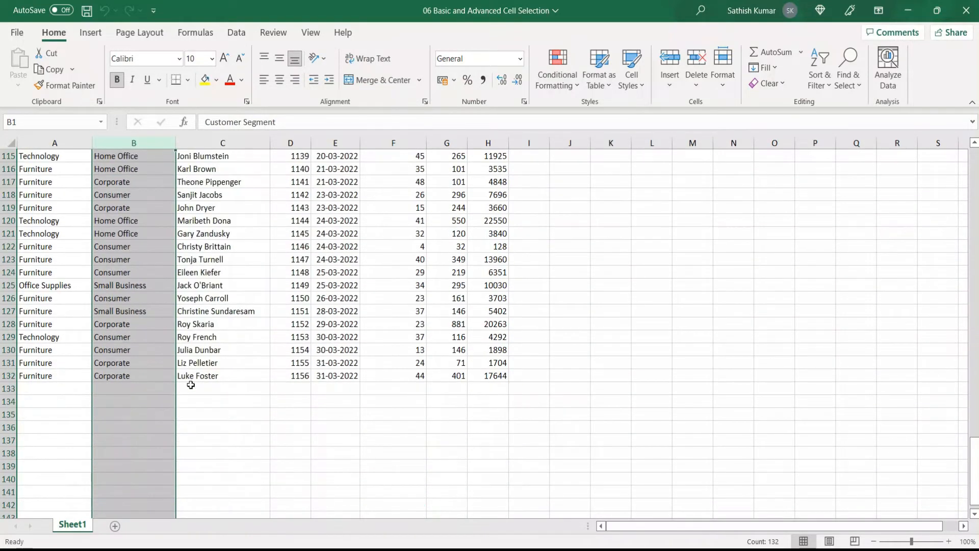
scroll(191, 385, up, 6)
scroll(190, 385, up, 20)
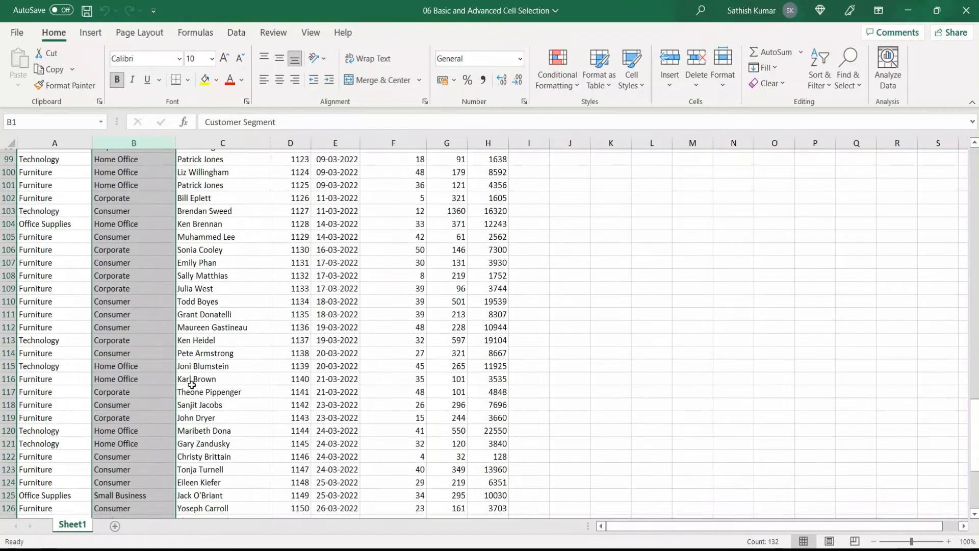
scroll(191, 385, up, 5)
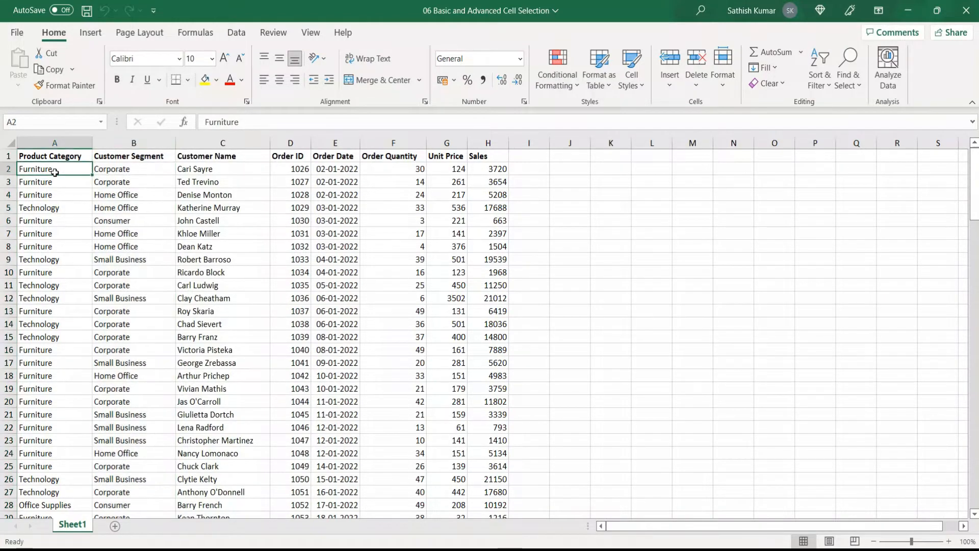
Starting at cell A1, extend the selection cell by cell across the header row to Order Quantity in F1
click(54, 172)
click(47, 156)
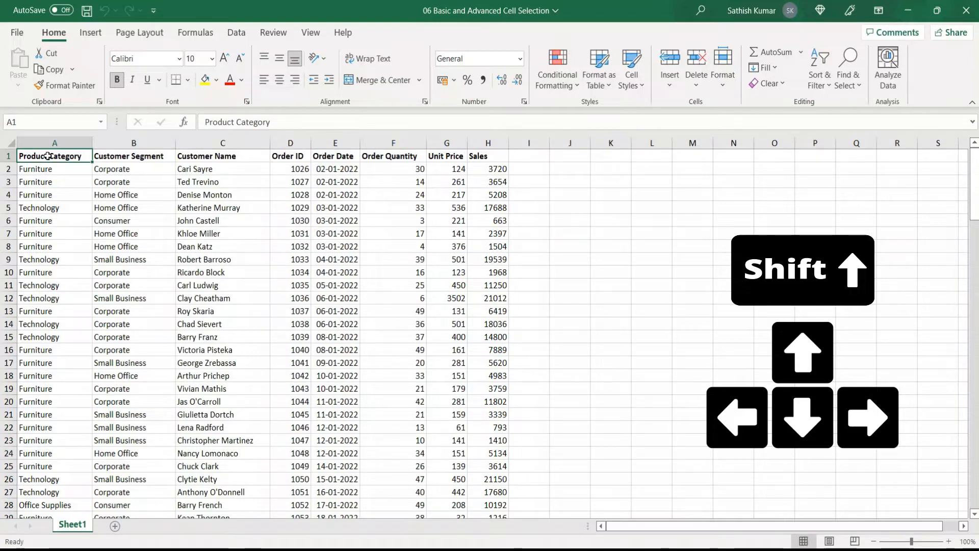
key(shift+Right)
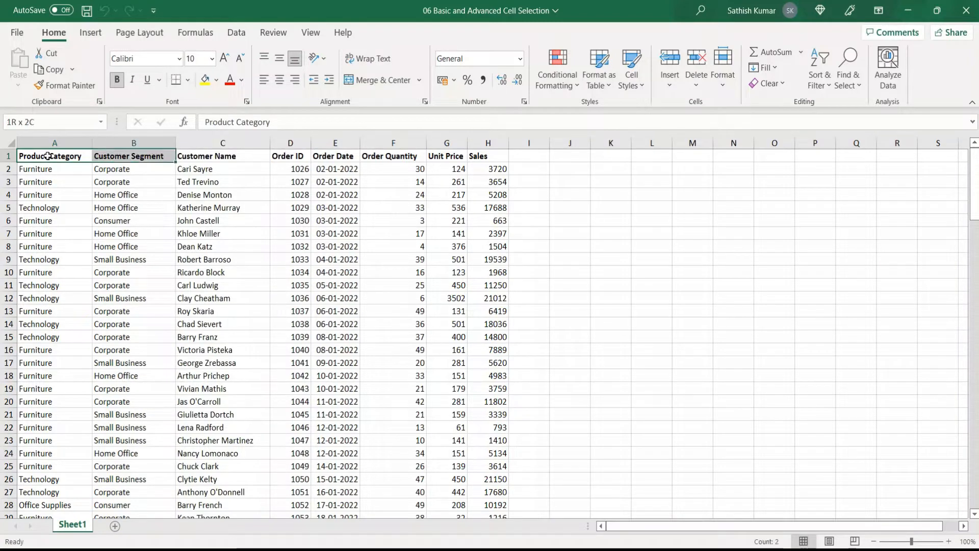
key(shift+Right)
key(shift+Right)
key(shift+Right)
key(shift+Right)
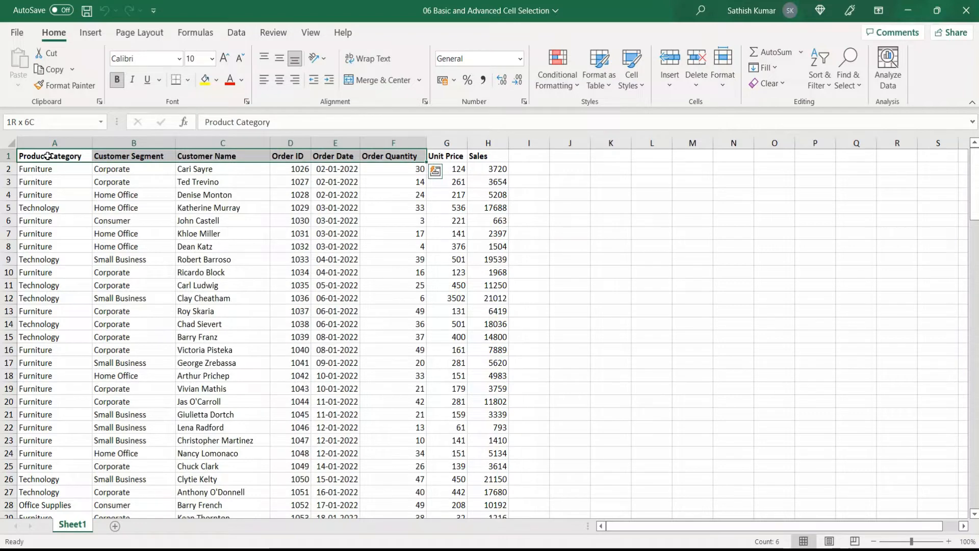
Extend the selection from A1:F1 down to row 10 and across to column I, covering A1:I10
key(shift+Down)
key(shift+Down)
key(shift+Down)
key(shift+Down)
key(shift+Down)
key(shift+Down)
key(shift+Down)
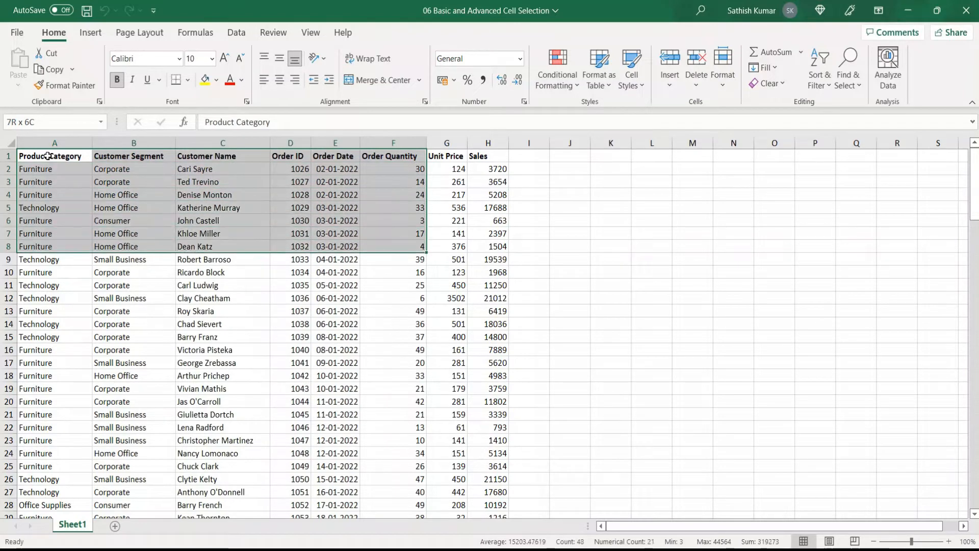
key(shift+Down)
key(shift+Down)
key(shift+Right)
key(shift+Right)
key(shift+Right)
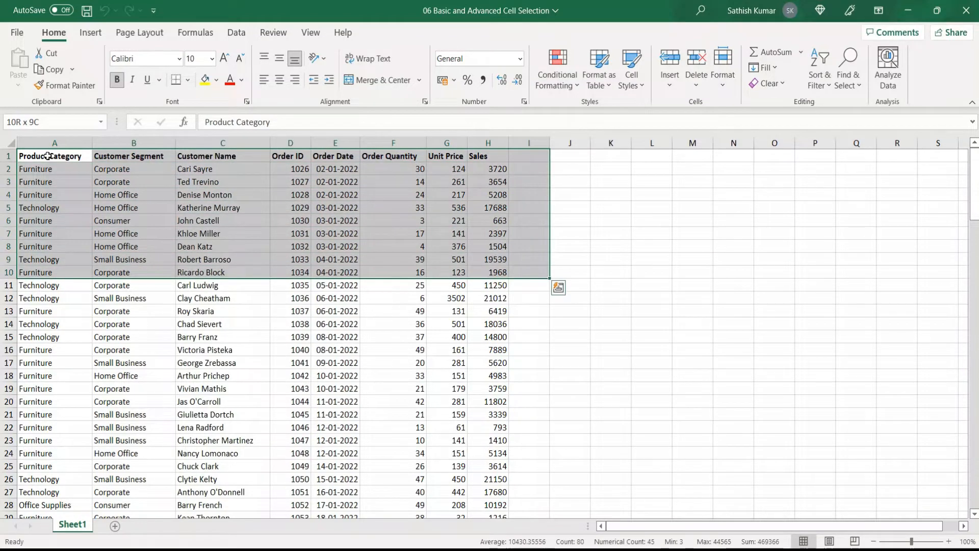
Shrink the selection back to column F and row by row up toward the header row
key(shift+Left)
key(shift+Left)
key(shift+Left)
key(shift+Up)
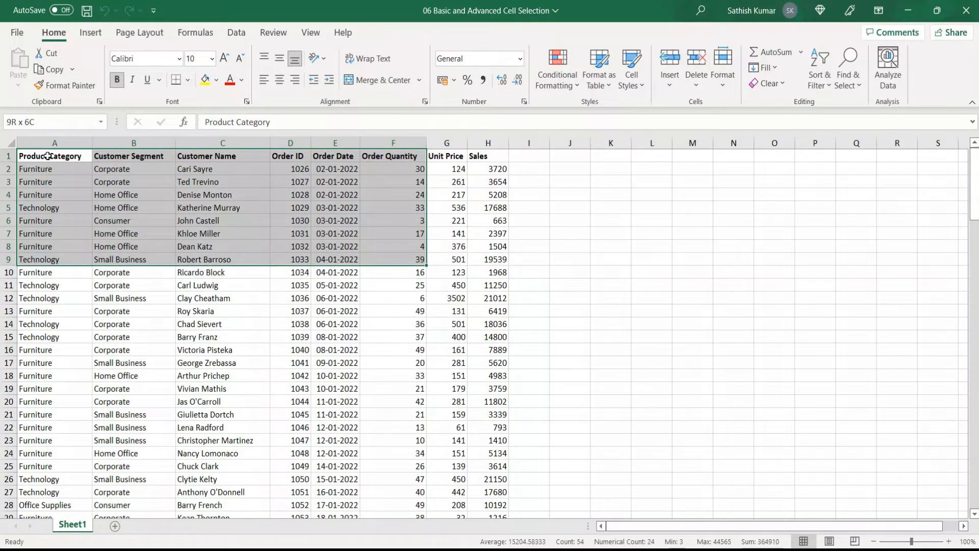
key(shift+Up)
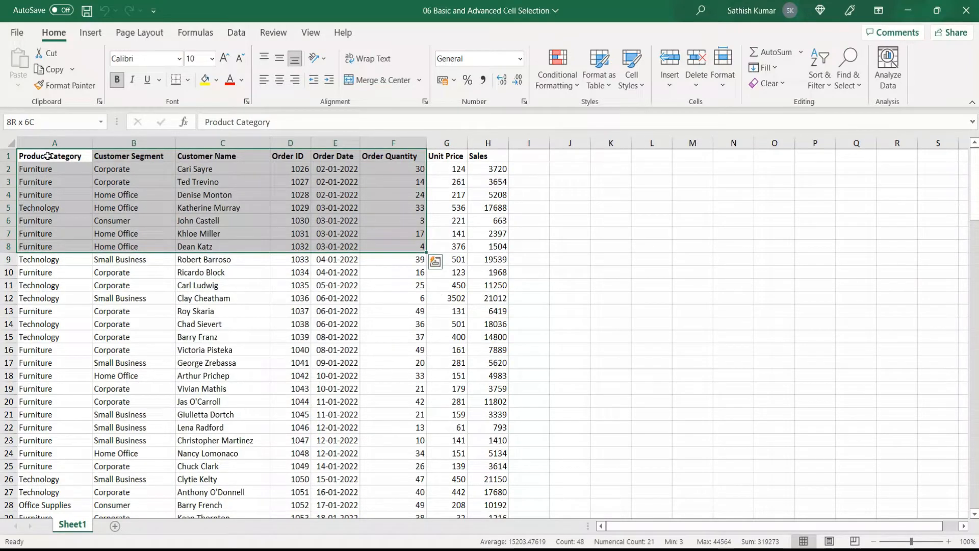
key(shift+Up)
key(shift+Up)
key(shift+Up)
key(shift+Up)
key(shift+Up)
key(shift+Up)
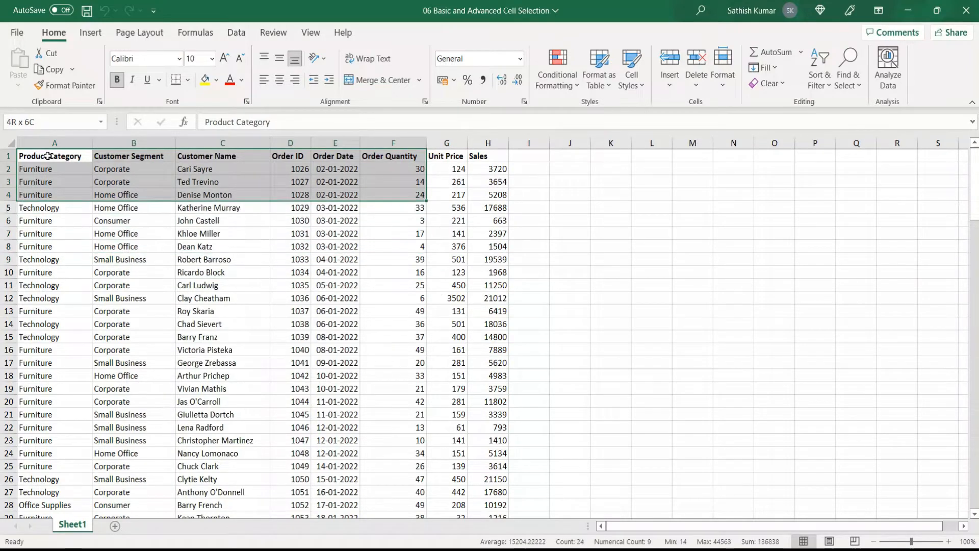
key(shift+Up)
Starting at cell A1, extend the selection down column A one screen at a time to A113
click(47, 156)
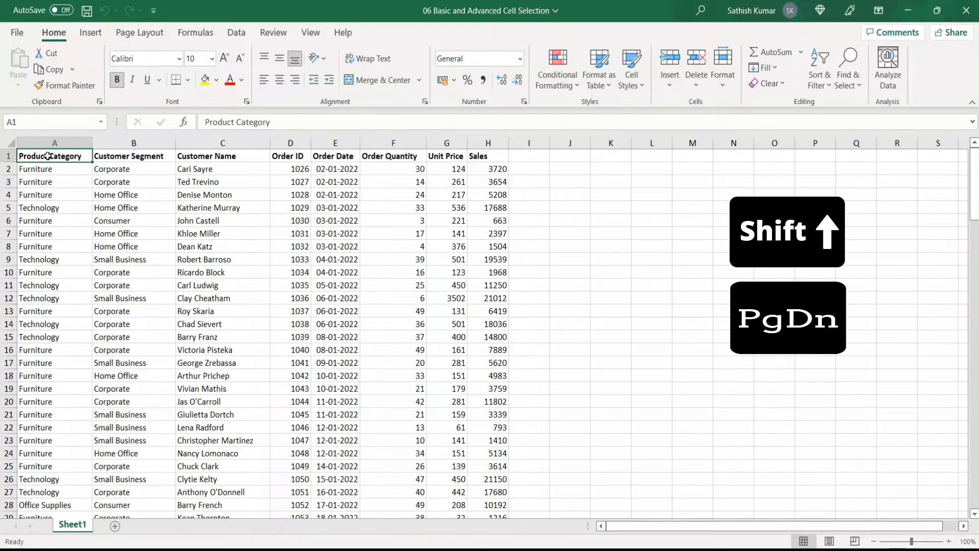
key(shift+Page_Down)
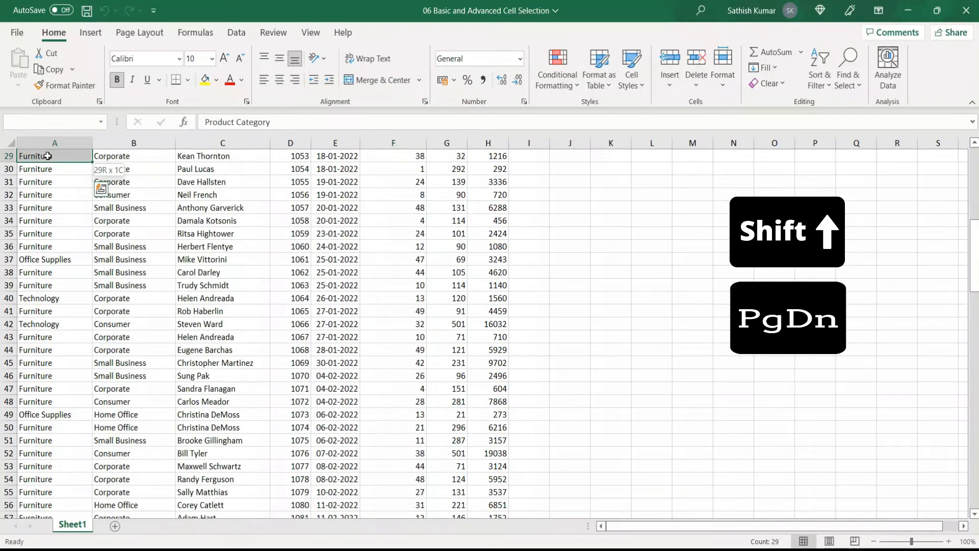
key(shift+Page_Down)
key(shift+Page_Down)
key(shift+Page_Down)
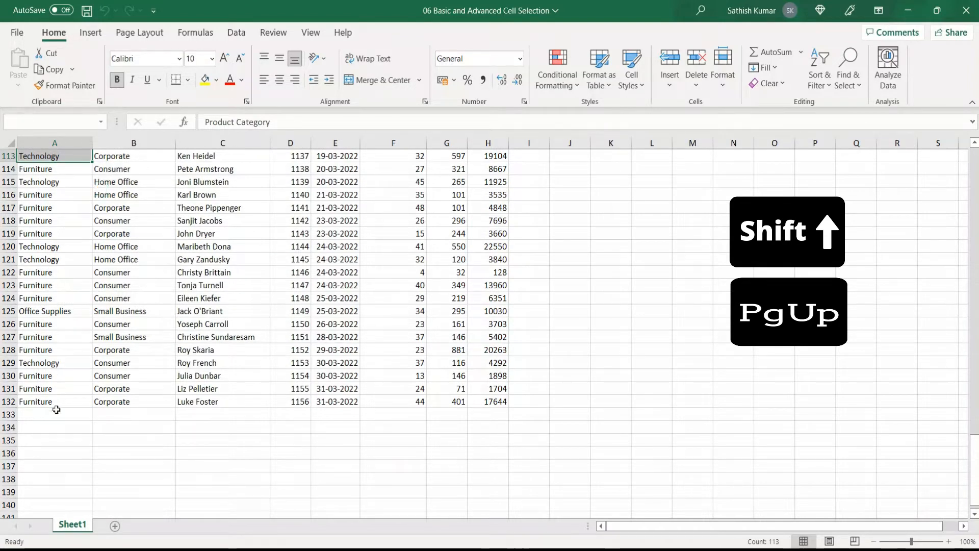
Starting at empty cell A140, extend the selection up column A one screen at a time to A1
click(55, 504)
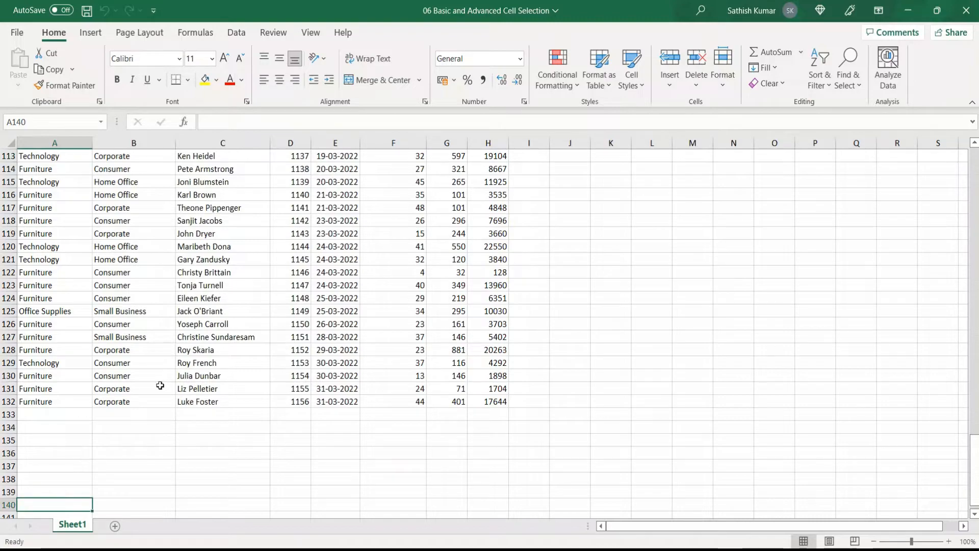
key(shift+Page_Up)
key(shift+Page_Up)
key(shift+Page_Up)
key(shift+Page_Up)
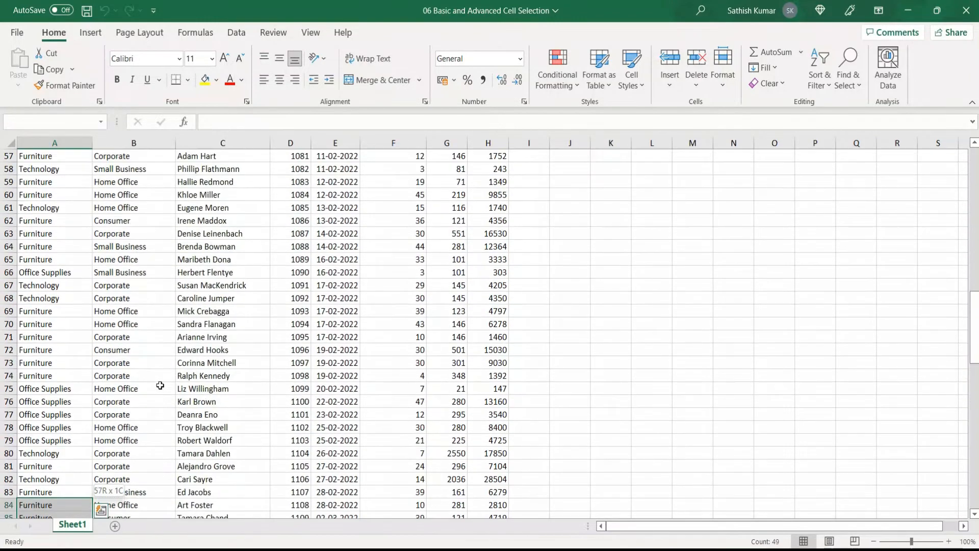
key(shift+Page_Up)
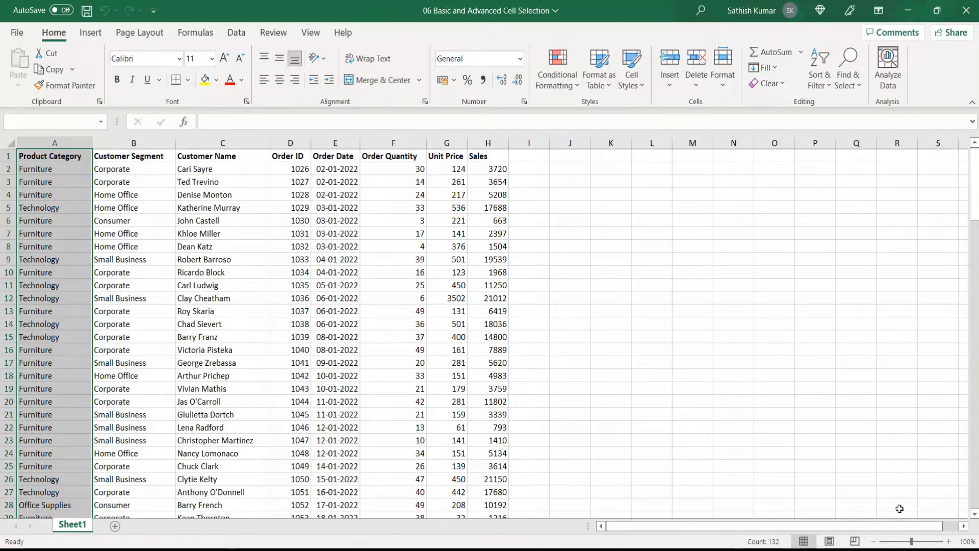
Jump from cell Q28 to the sheet's first cell, then select everything from S43 back to A1
click(874, 508)
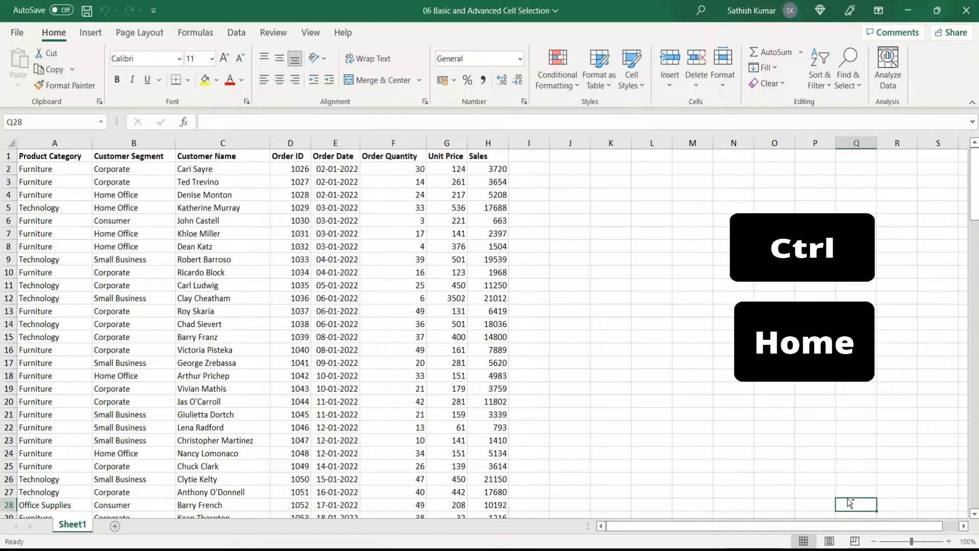
key(ctrl+Home)
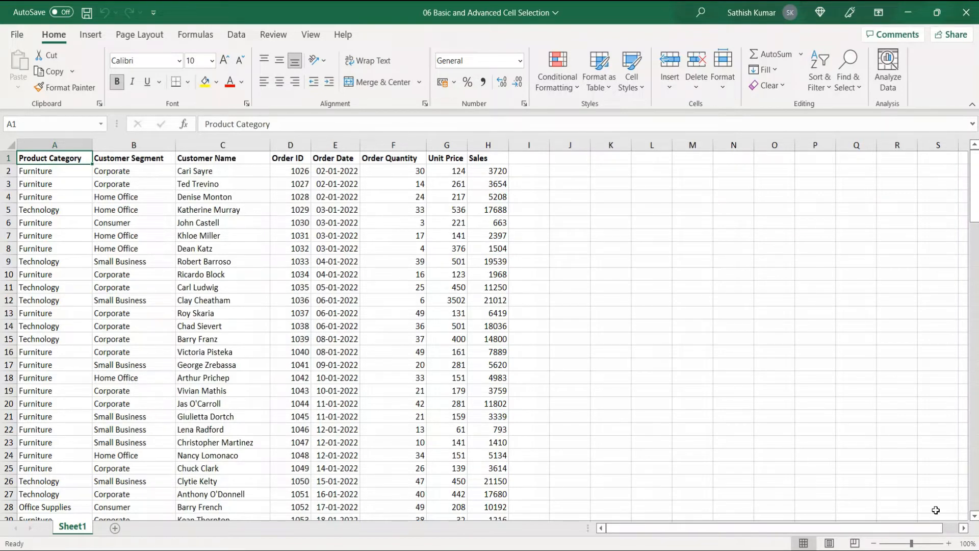
scroll(936, 510, down, 5)
click(935, 510)
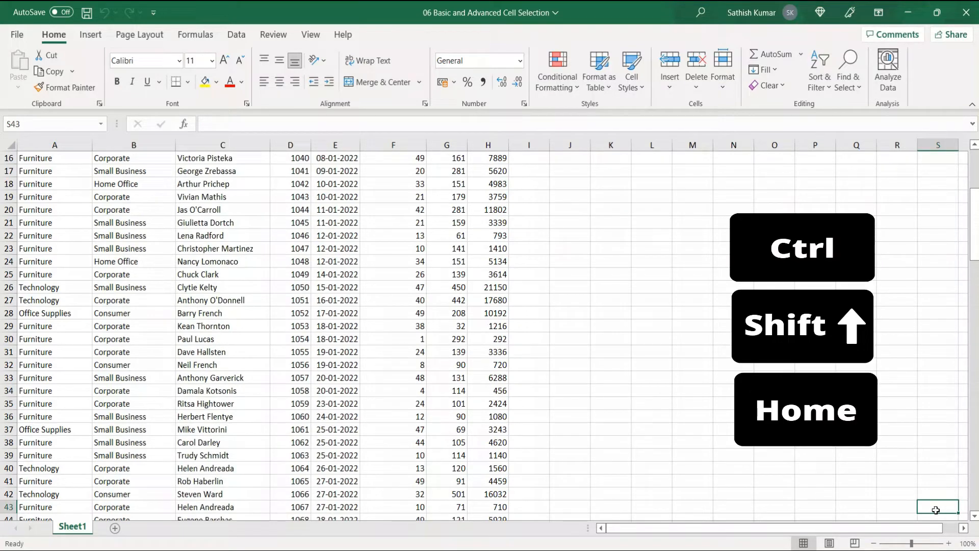
key(ctrl+shift+Home)
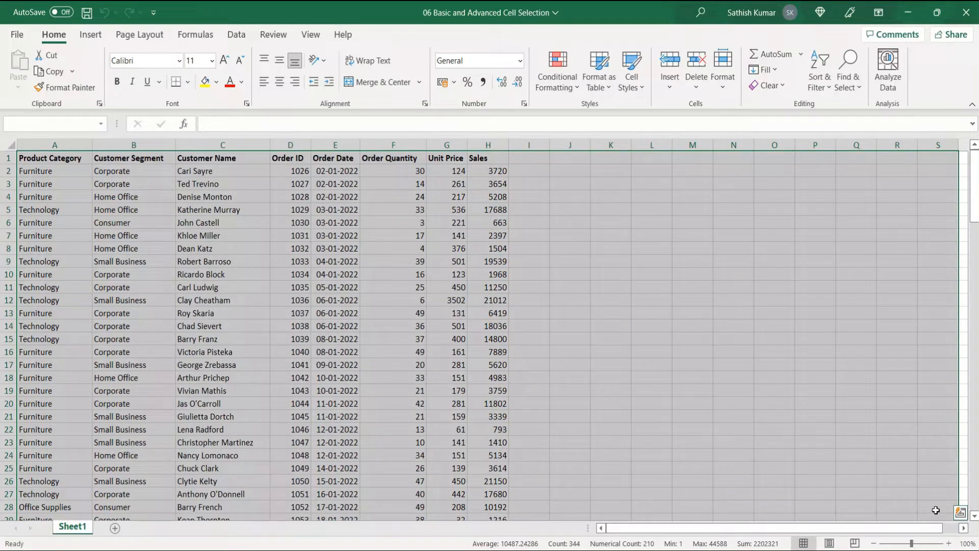
Jump from S42 along the data edges to A1, and extend the selection to the last used cell, H141
scroll(936, 510, down, 5)
click(935, 507)
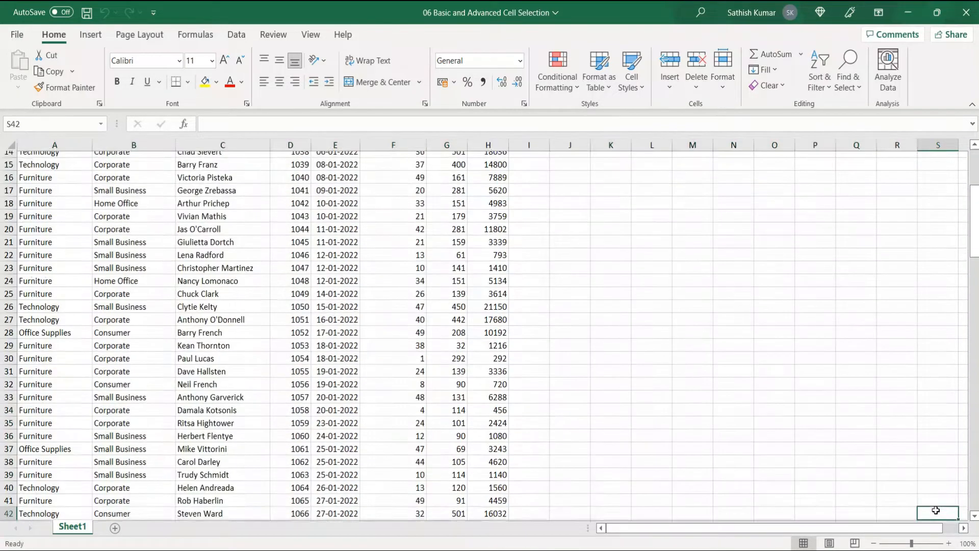
key(ctrl+Up)
key(ctrl+Left)
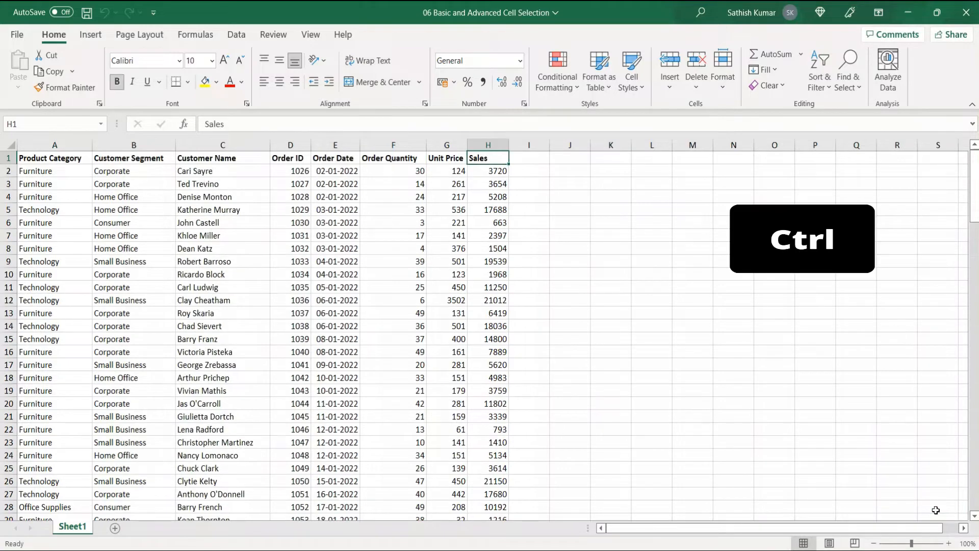
key(ctrl+Left)
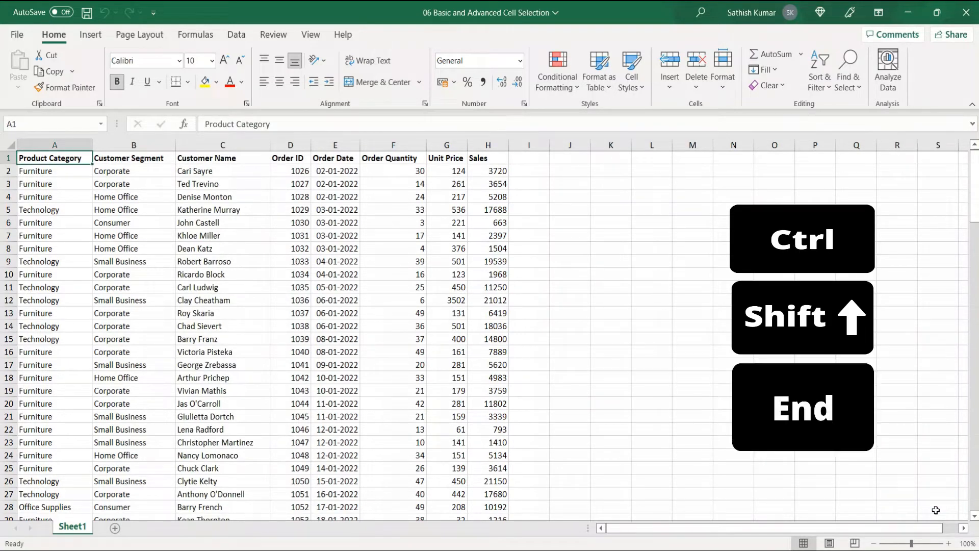
key(ctrl+shift+End)
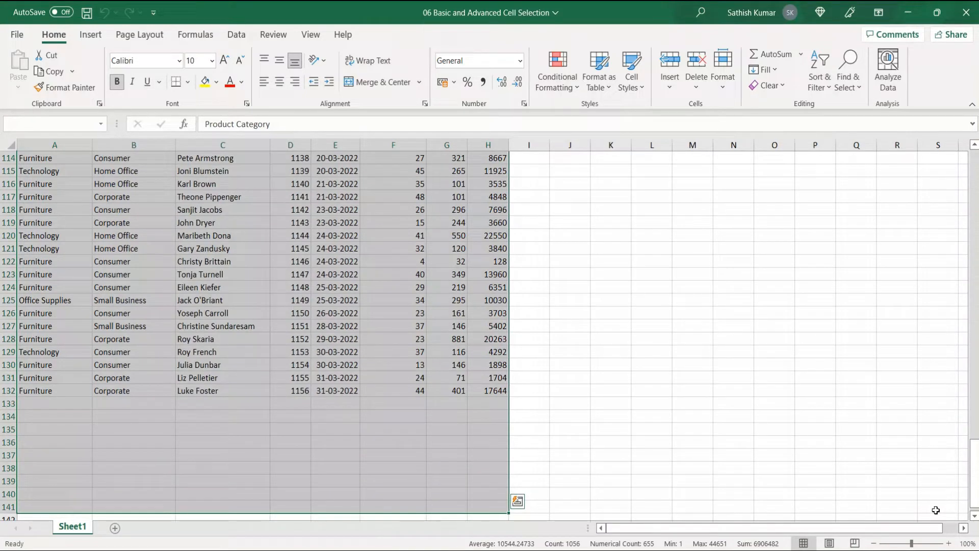
Return to cell A1, and enter the sample text "dgdfgdf" in cell H161, well below the data
key(ctrl+Home)
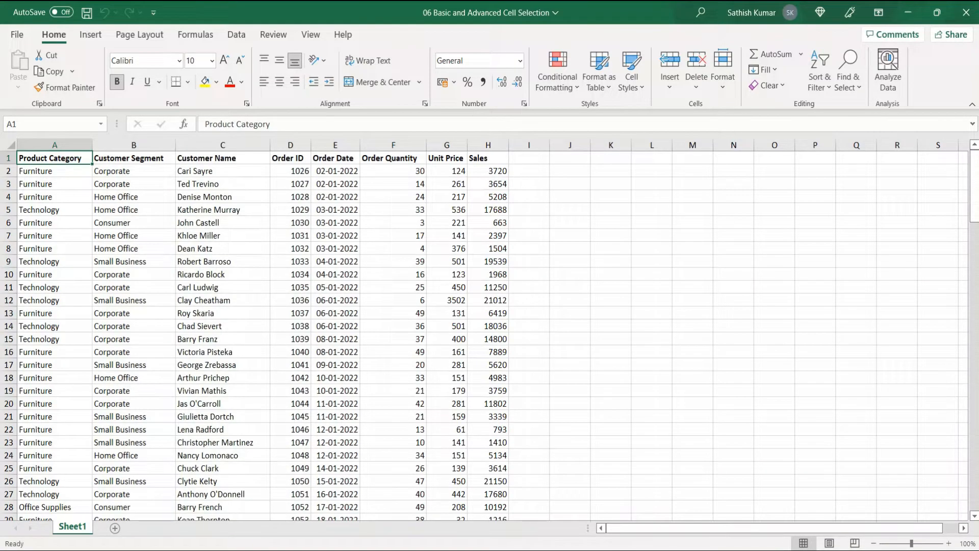
scroll(504, 451, down, 6)
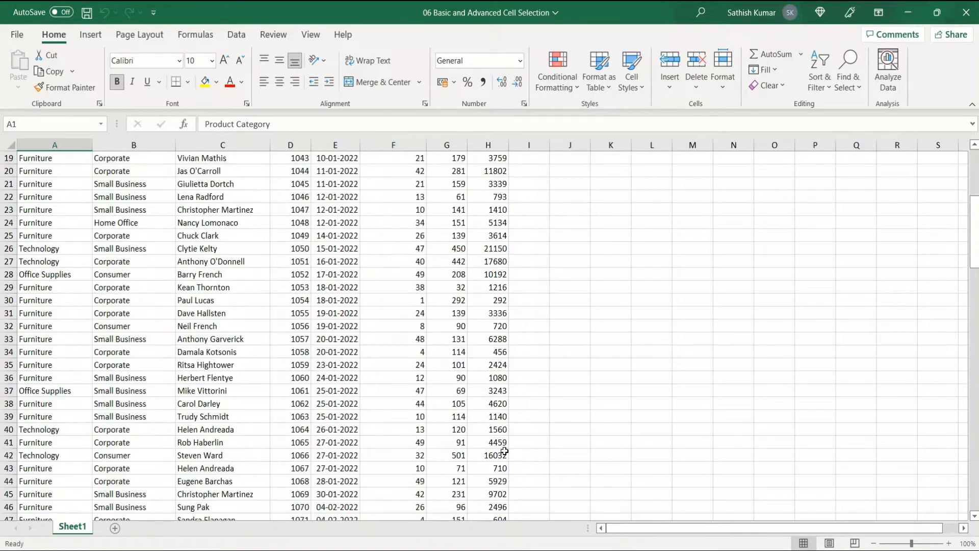
scroll(504, 451, down, 18)
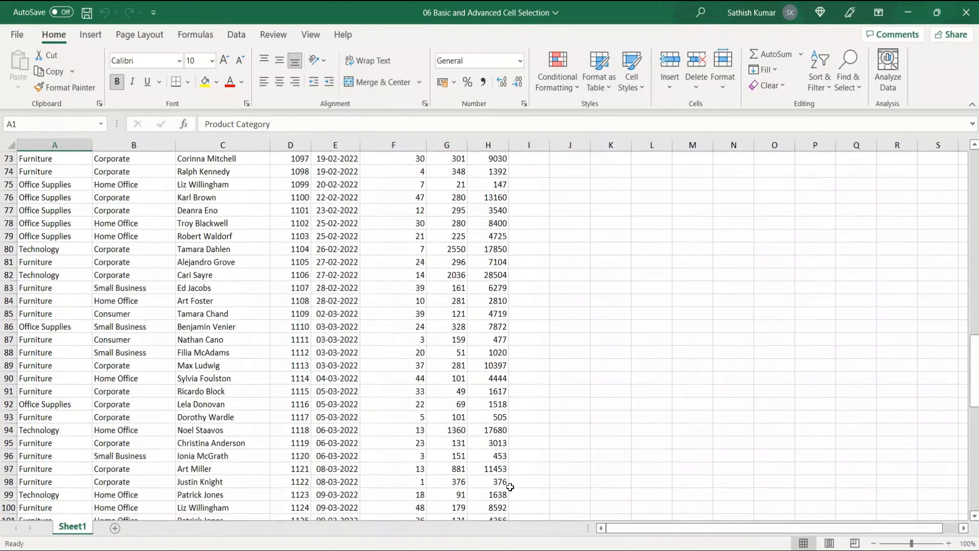
scroll(510, 486, down, 18)
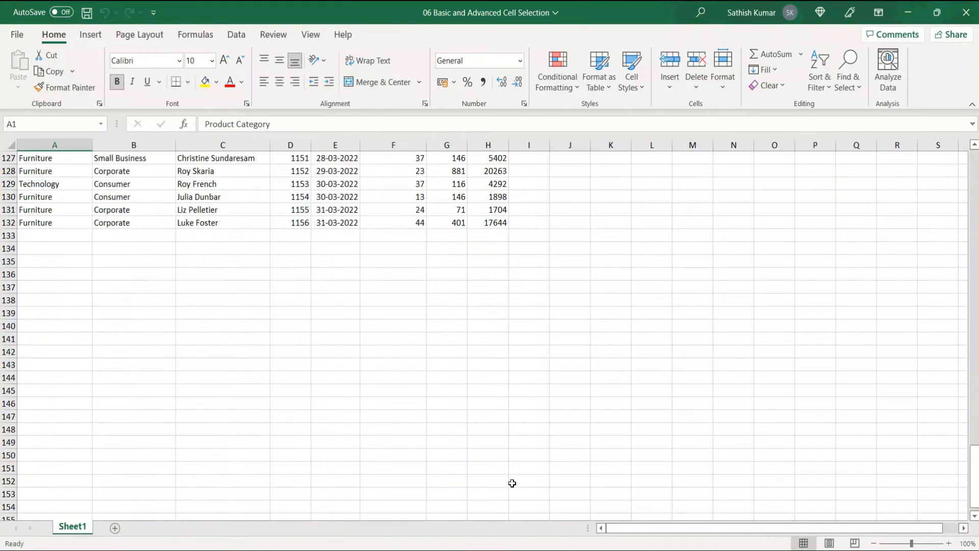
scroll(512, 483, down, 3)
click(500, 479)
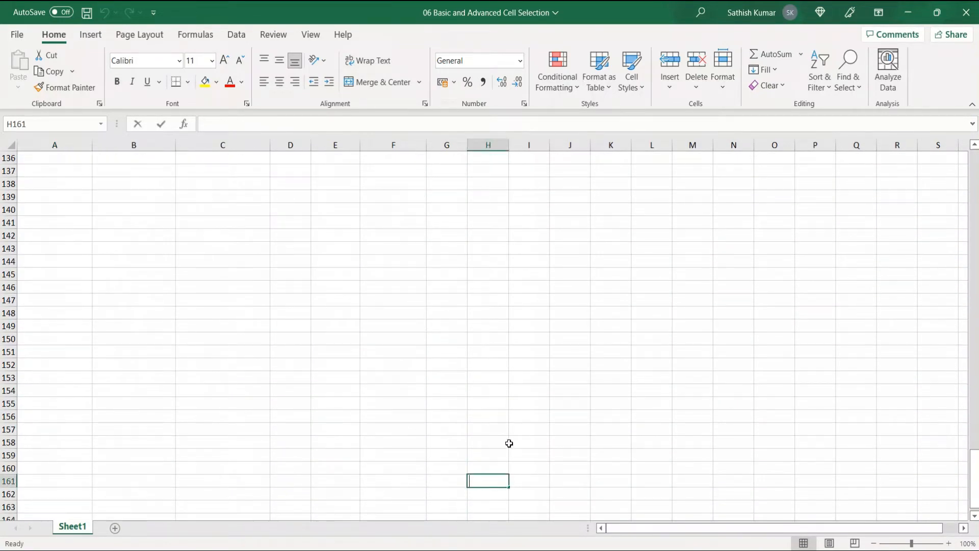
text(dgdfgdf)
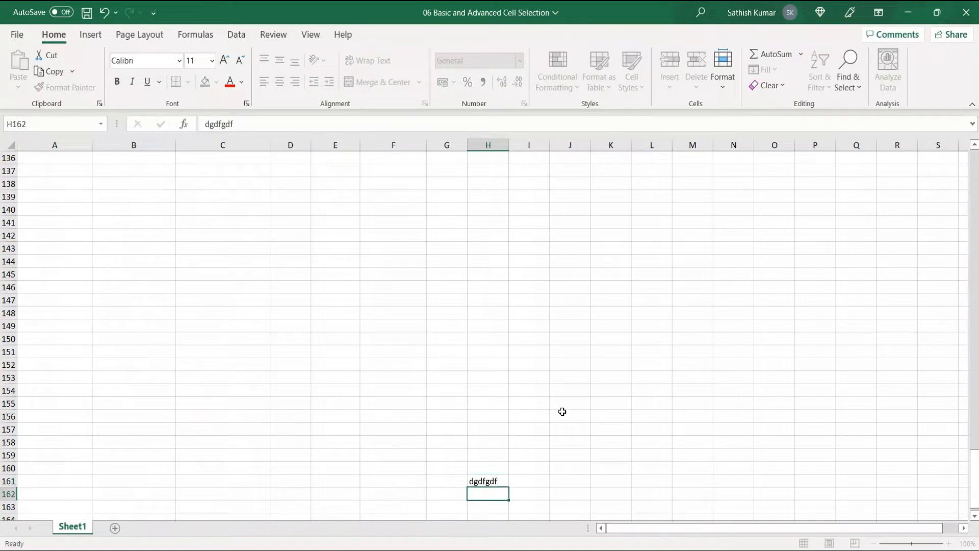
Jump back to cell A1 and extend the selection to the last used cell, H161
key(ctrl+Return)
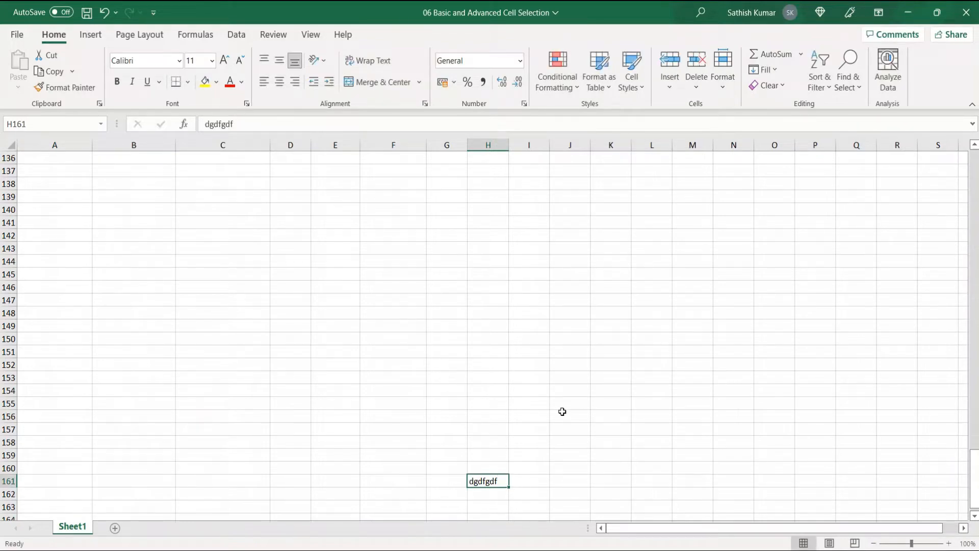
key(ctrl+Home)
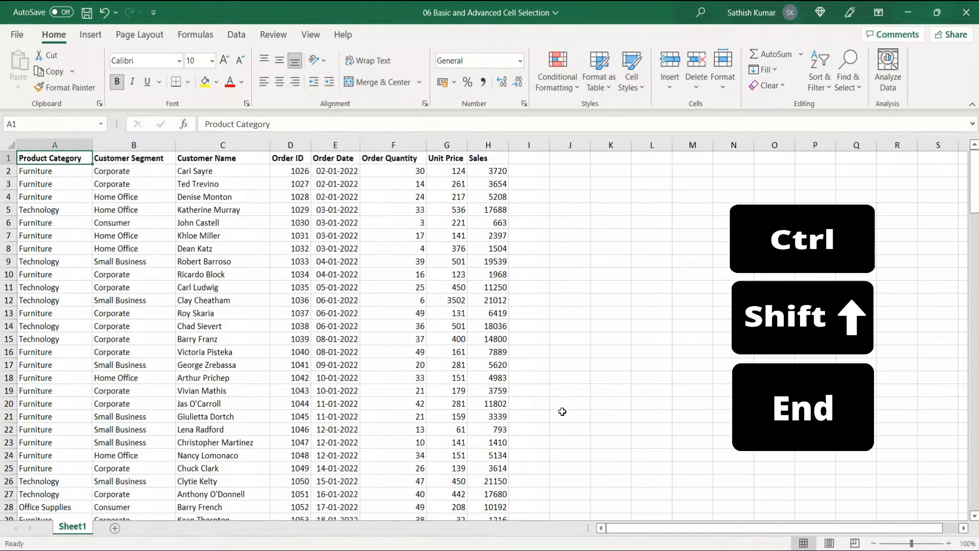
key(ctrl+shift+End)
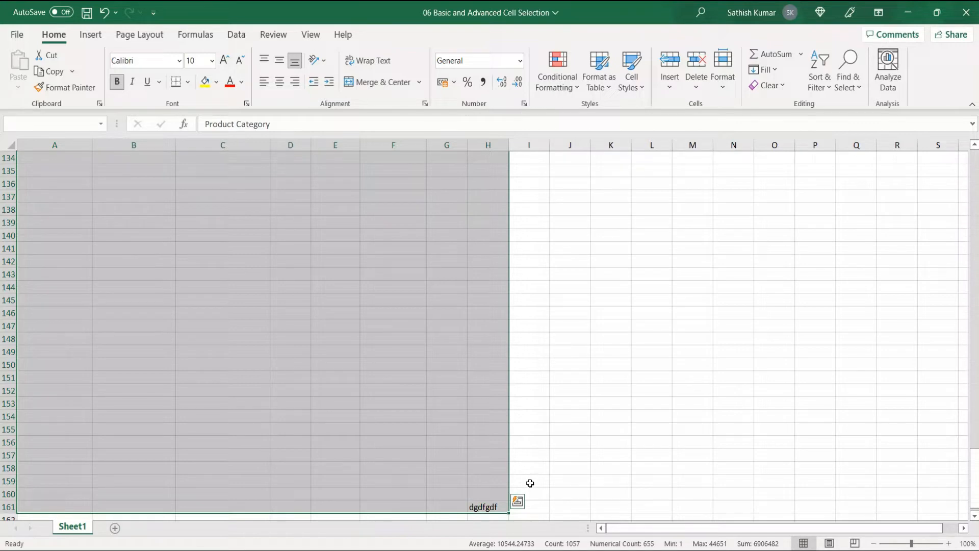
Return to cell A1 and select the whole contiguous data block, A1:H132, checking it down to its last row
key(ctrl+Home)
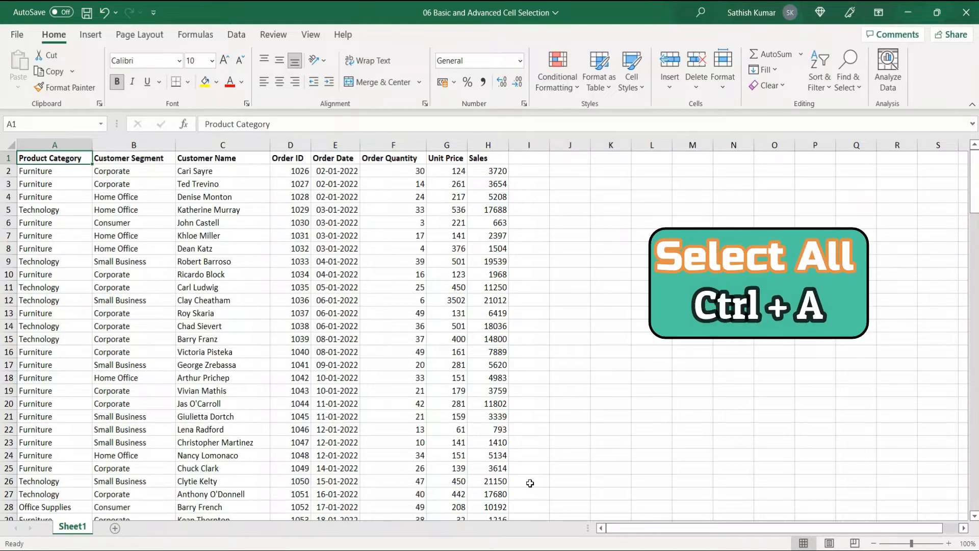
key(ctrl+a)
scroll(531, 483, down, 20)
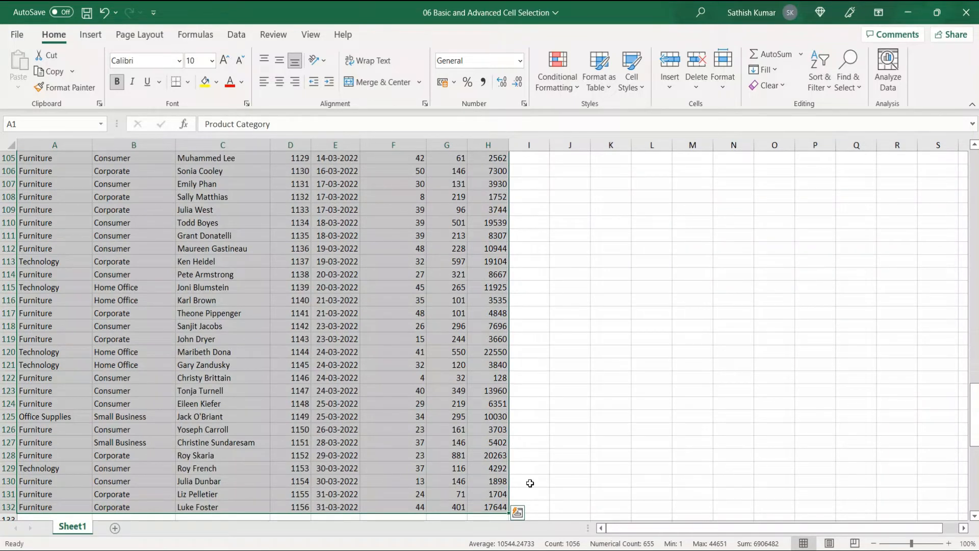
From cell B1, select the contiguous data block, and expand the selection to the entire worksheet
key(ctrl+Home)
key(Right)
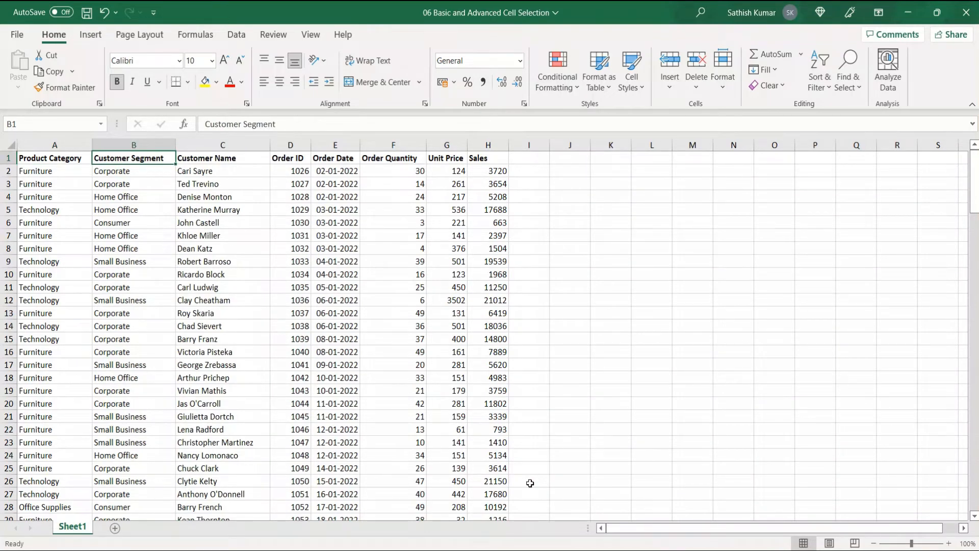
key(ctrl+a)
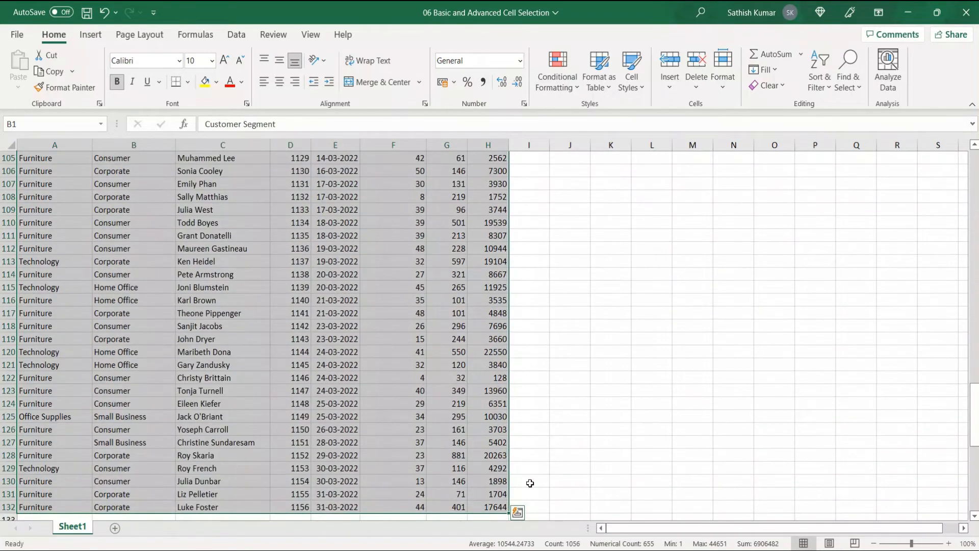
key(ctrl+a)
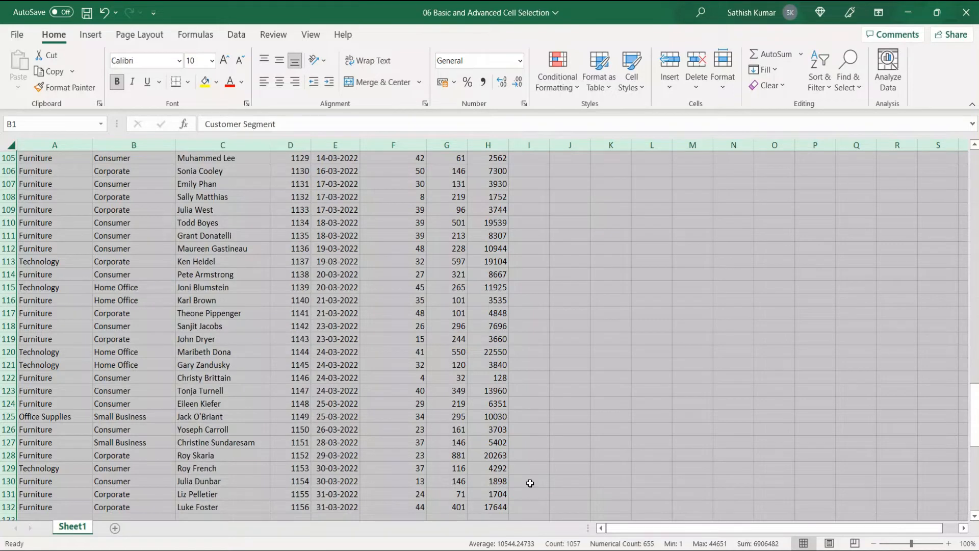
Clear the whole-sheet selection, move to cell B3, and select the data region around it
key(shift+BackSpace)
key(Down)
key(Down)
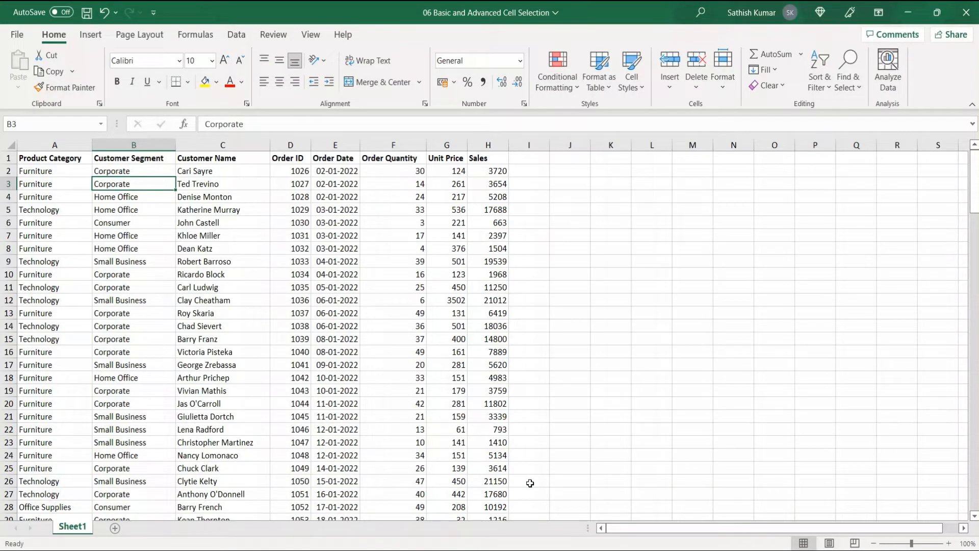
key(ctrl+a)
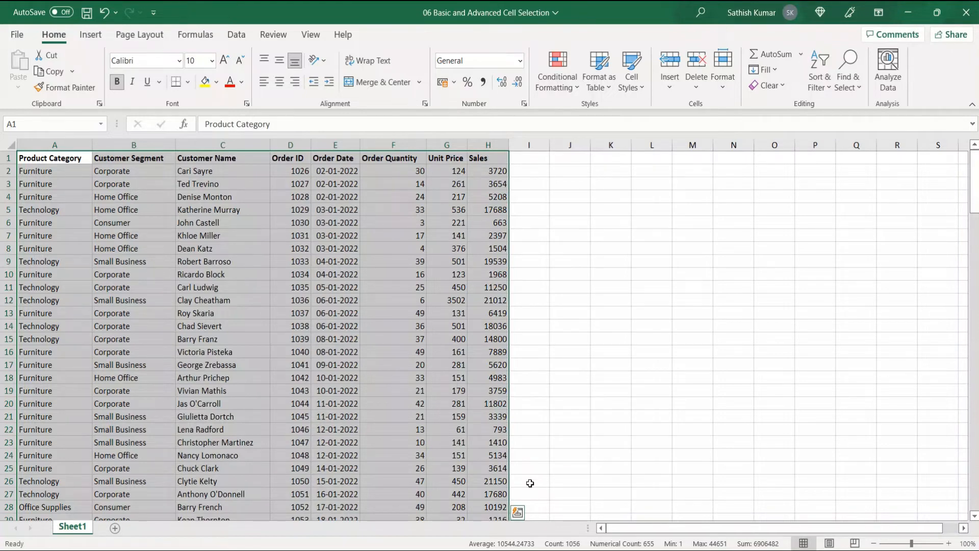
From cell A1, select the current data region, then reselect the data by extending from A1 to the last used cell, H132
key(ctrl+Home)
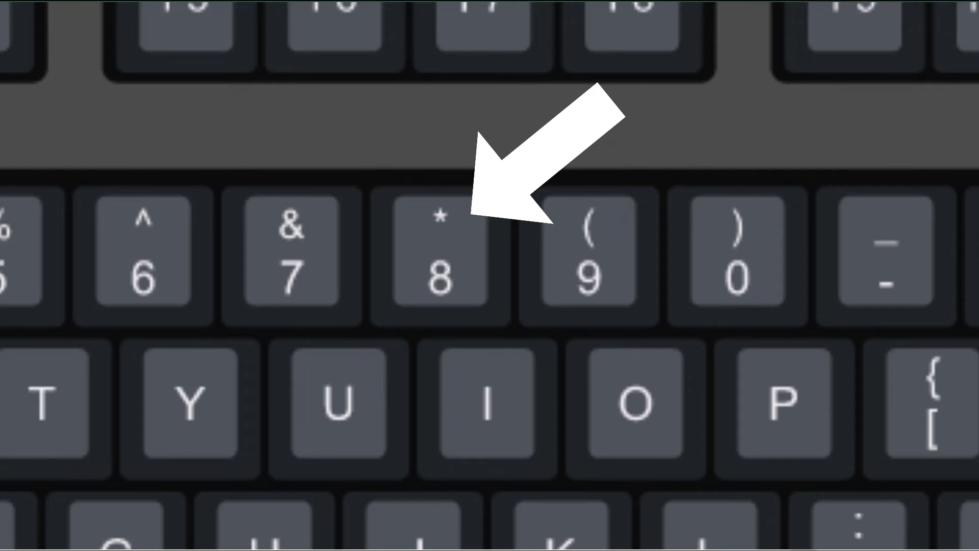
key(ctrl+shift+8)
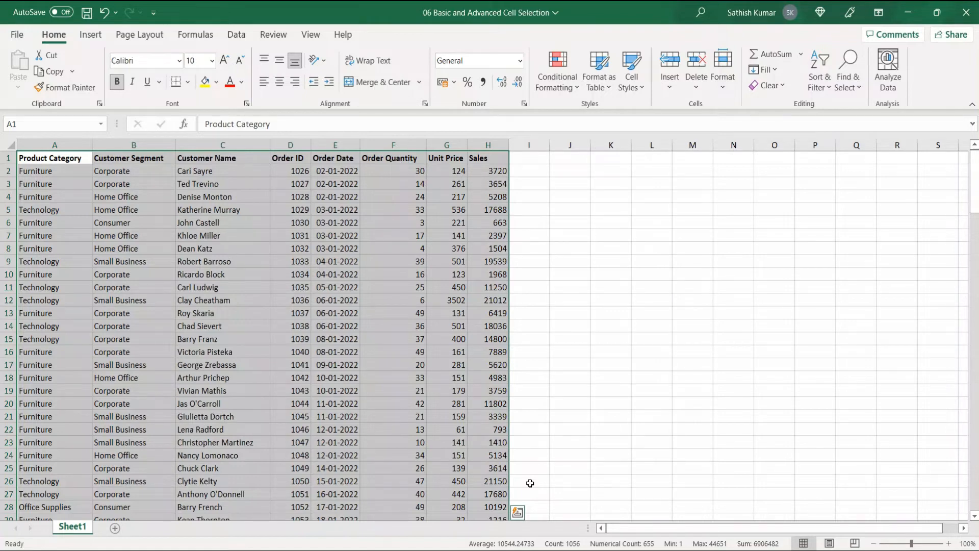
key(Down)
key(Up)
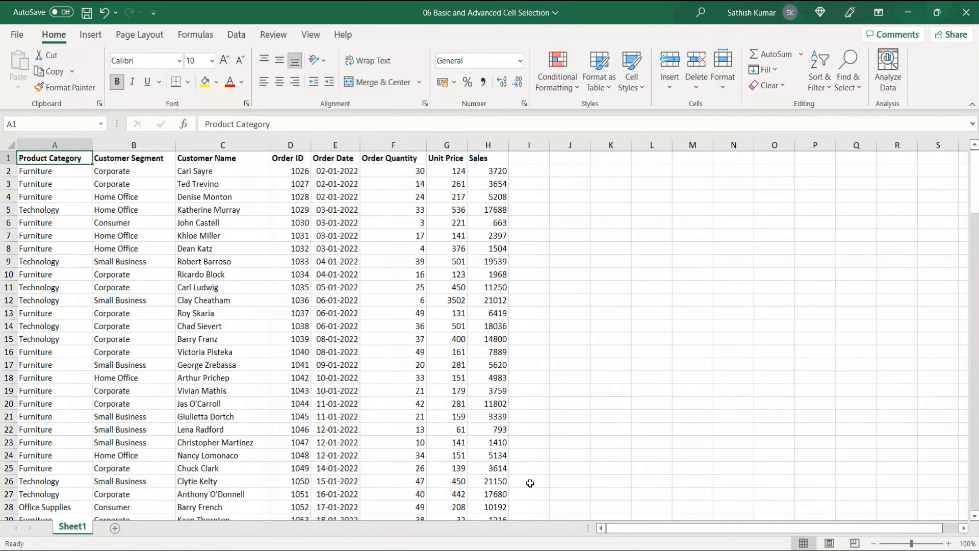
key(ctrl+shift+End)
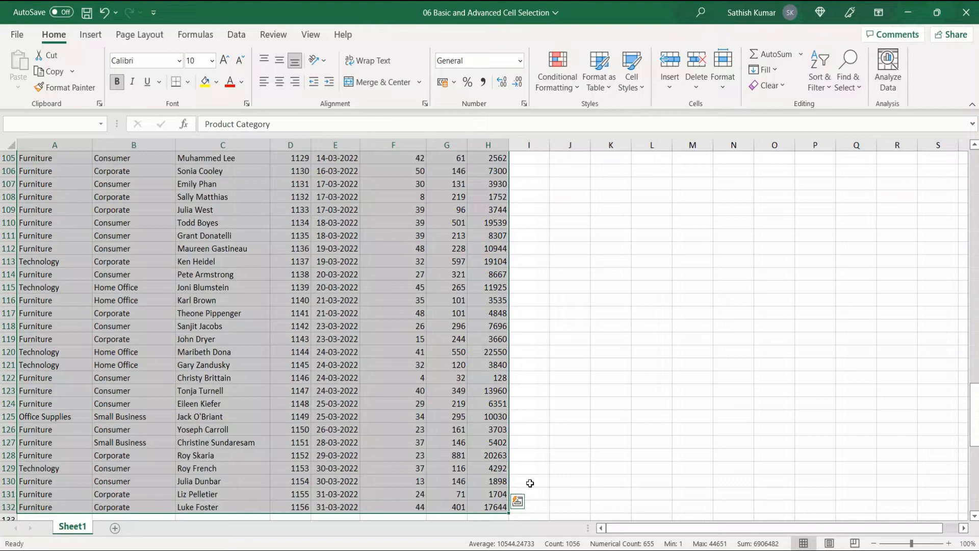
Return to cell A1 and select the entire column A using Go To with the reference A:A
key(ctrl+Home)
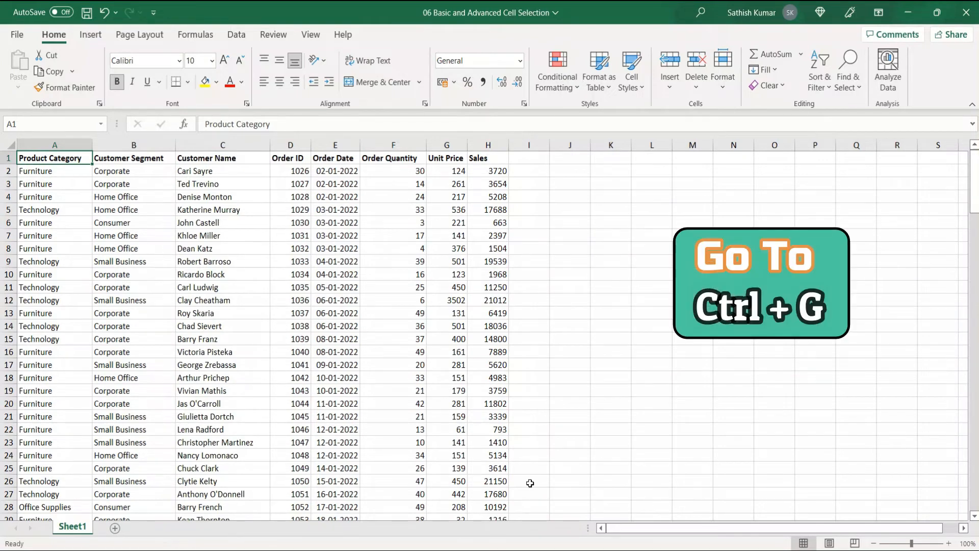
key(ctrl+g)
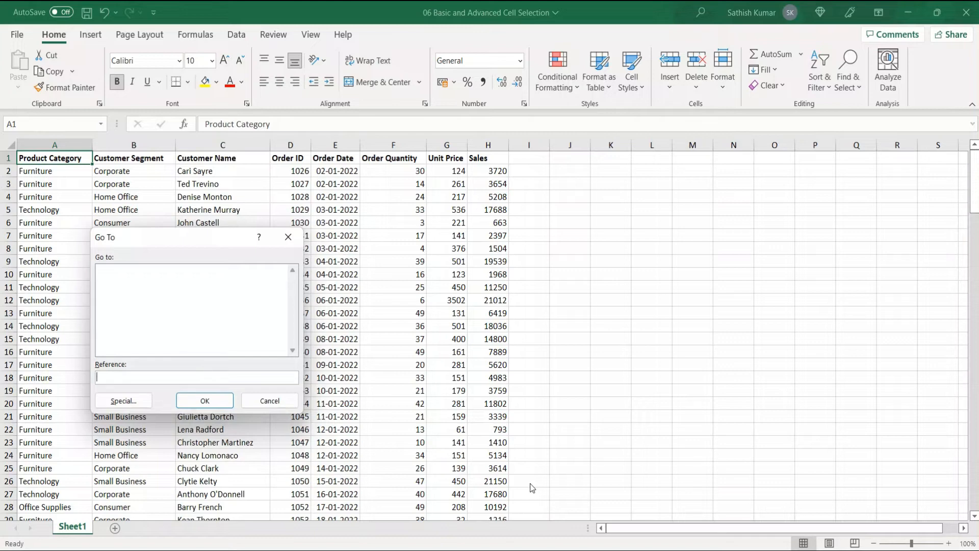
text(A:A)
key(Return)
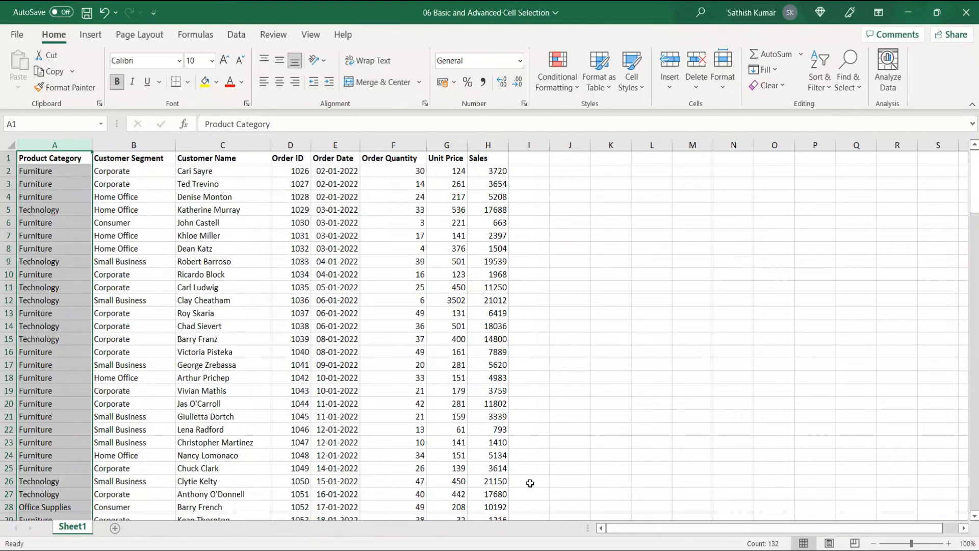
Select the non-adjacent columns A and C together using Go To with the reference A:A,C:C
key(ctrl+g)
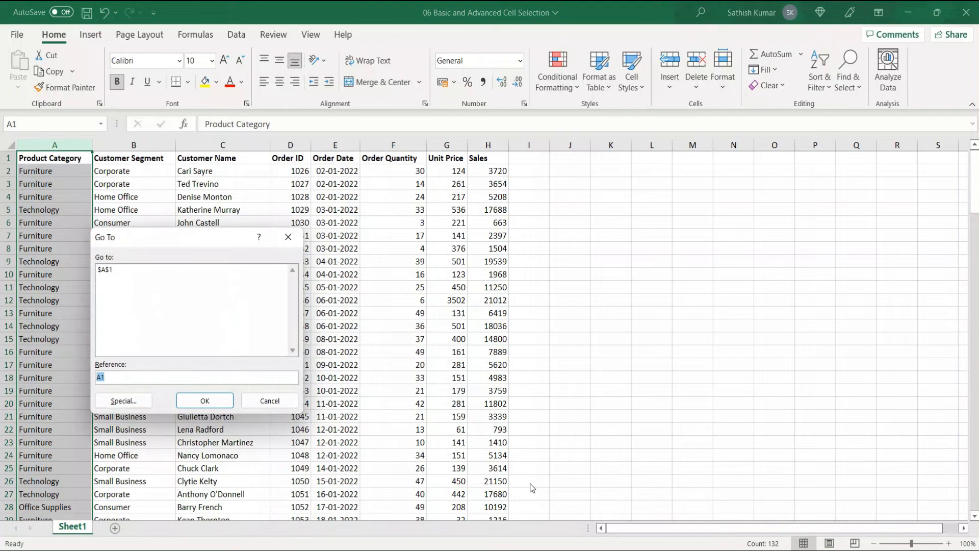
text(A:A,C:C)
key(Return)
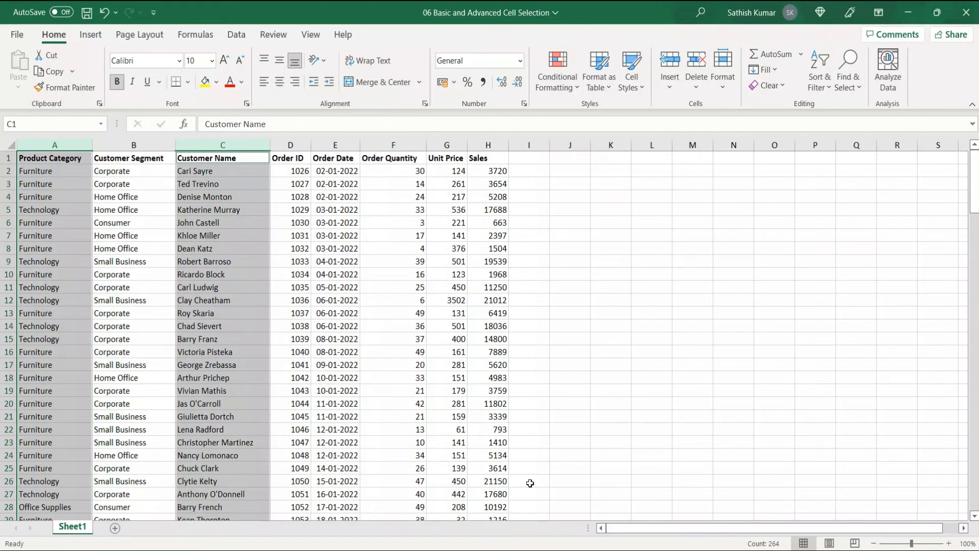
Move along the header row to Sales and down to cell H2, and open its formula for editing
key(Right)
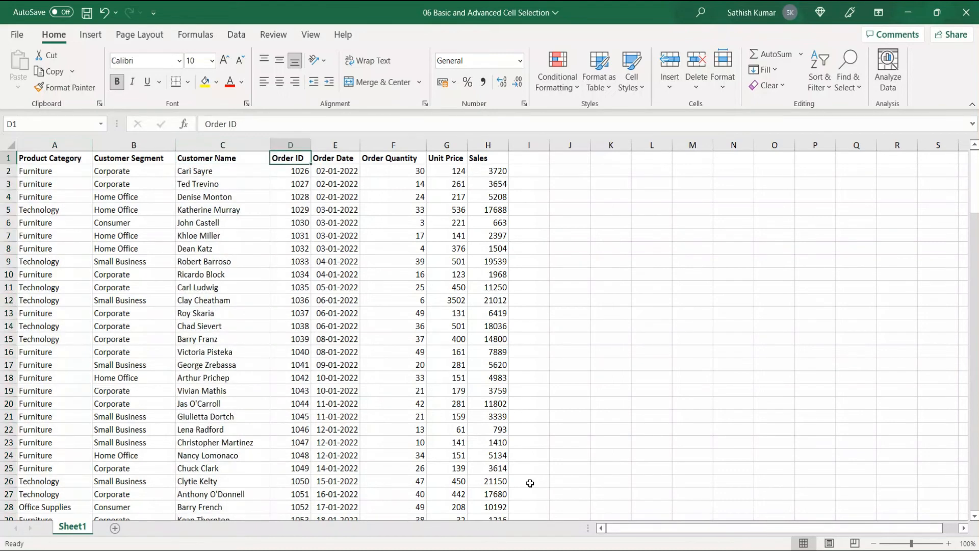
key(Left)
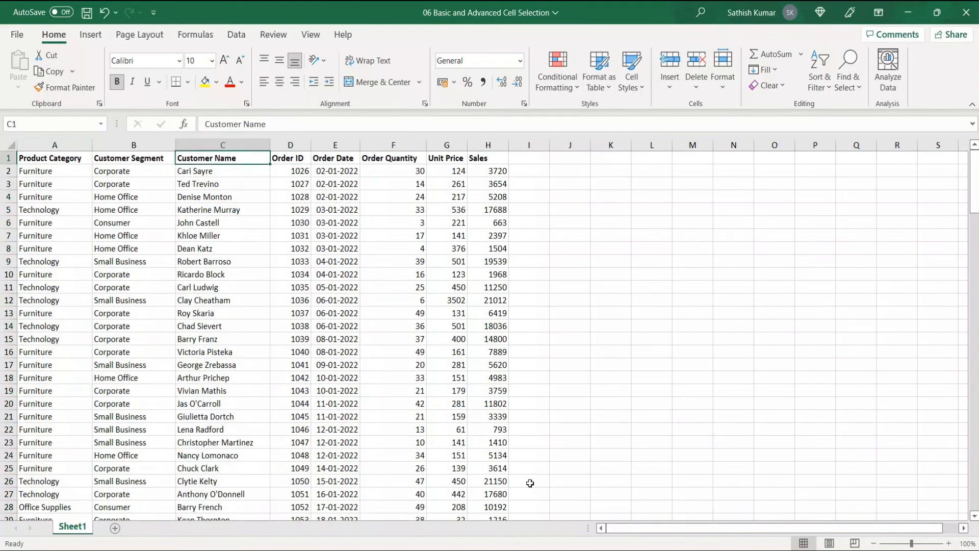
key(Right)
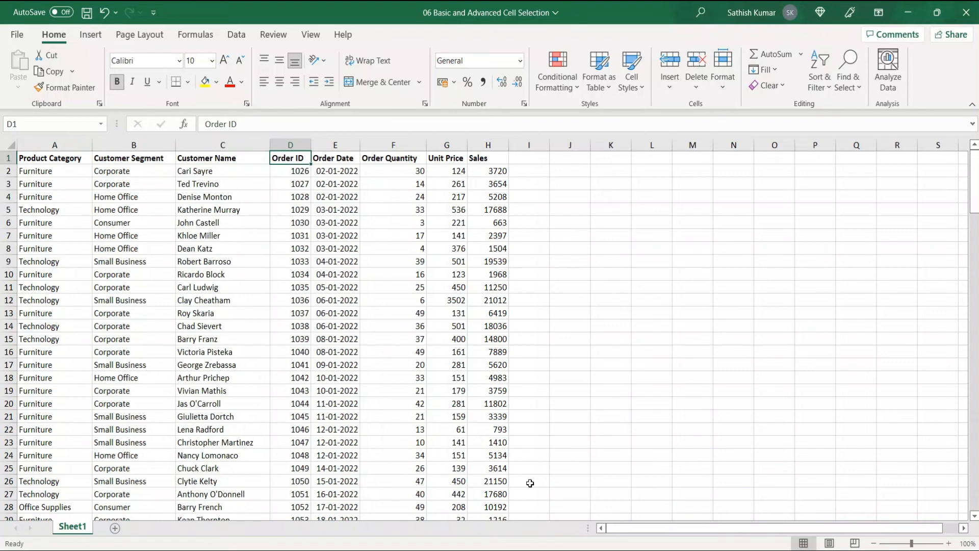
key(Left)
key(Right)
key(Right)
key(Right)
key(Right)
key(Right)
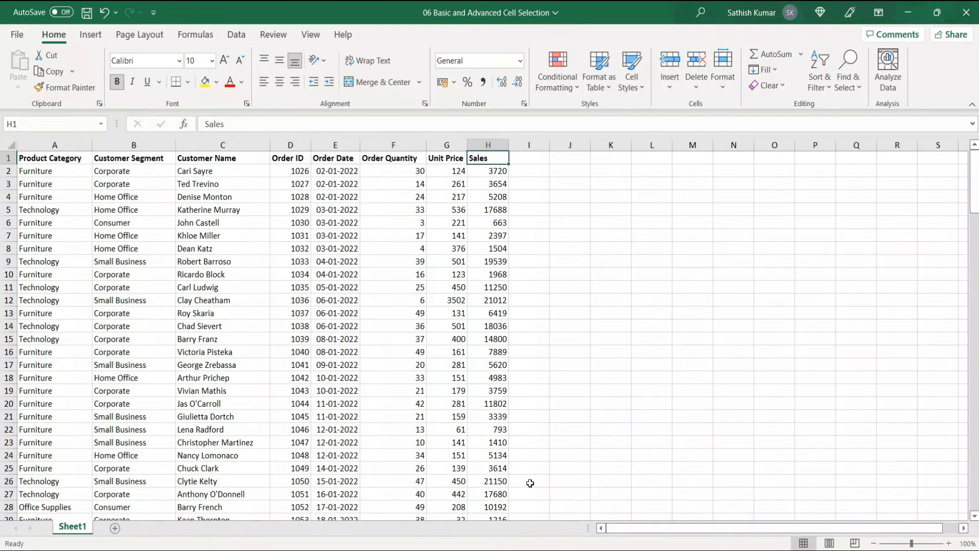
key(Down)
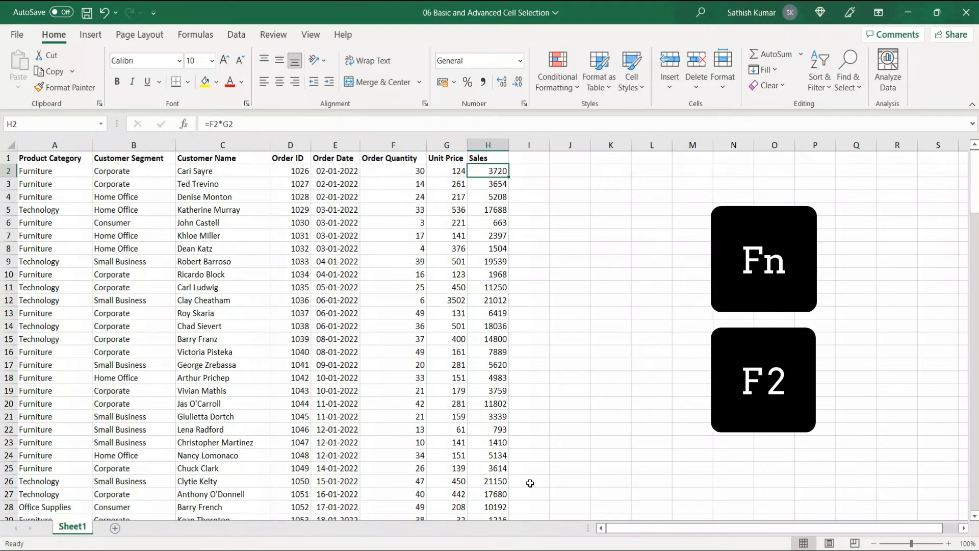
key(F2)
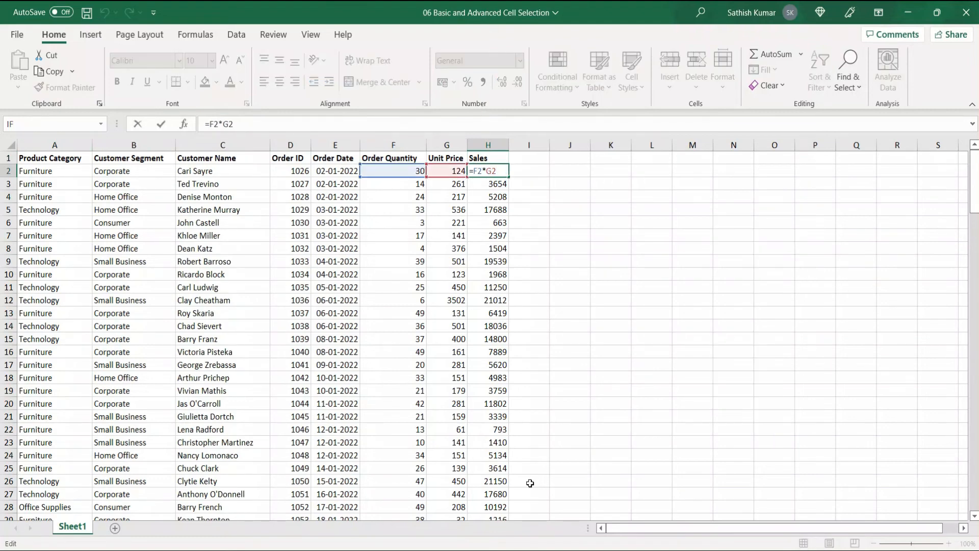